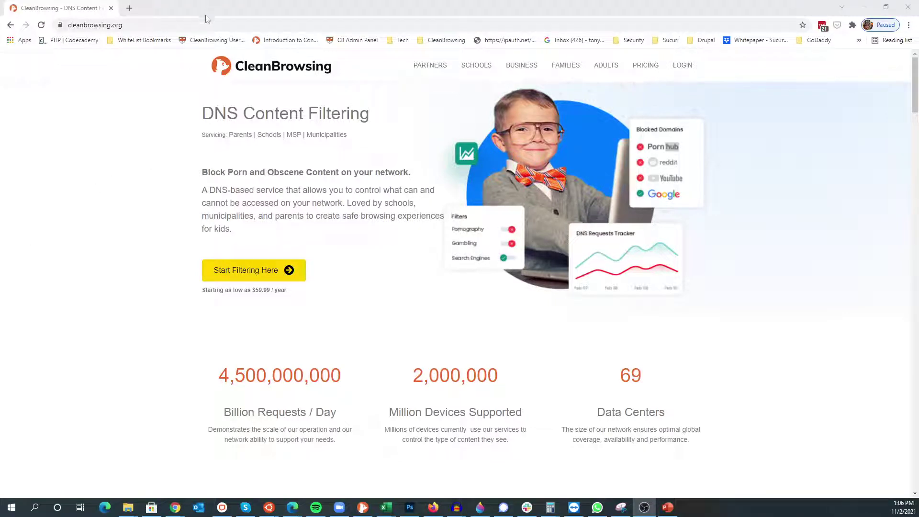
Step: Reload the CleanBrowsing home page, then go to cleanbrowsing.org/documentation
left_click(204, 26)
key("Return")
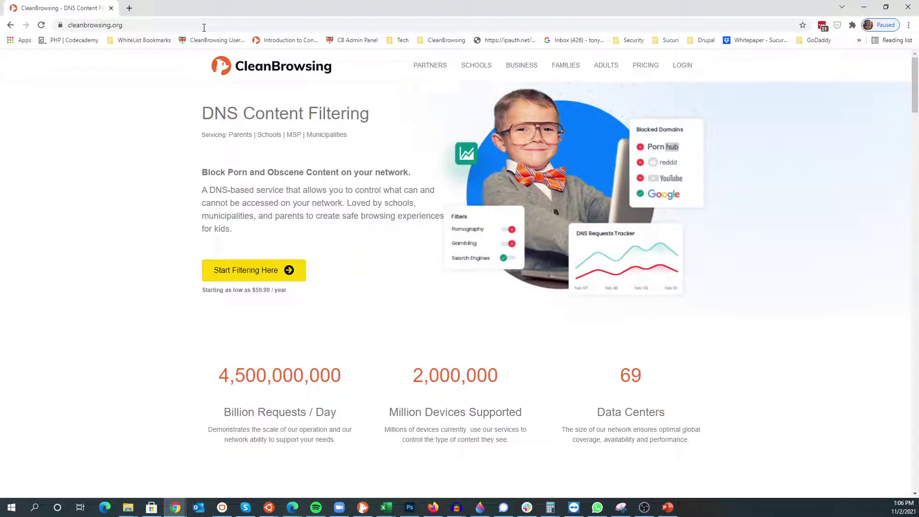
left_click(204, 27)
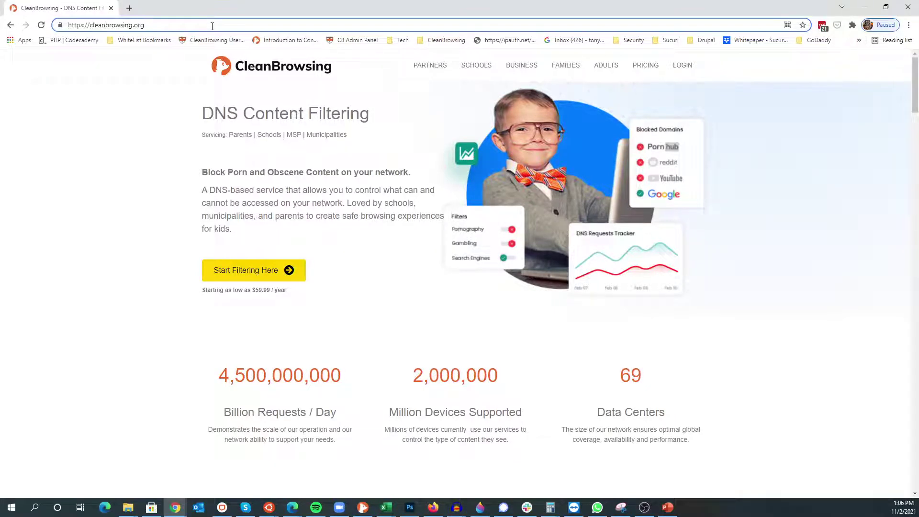
type("/do")
key("Return")
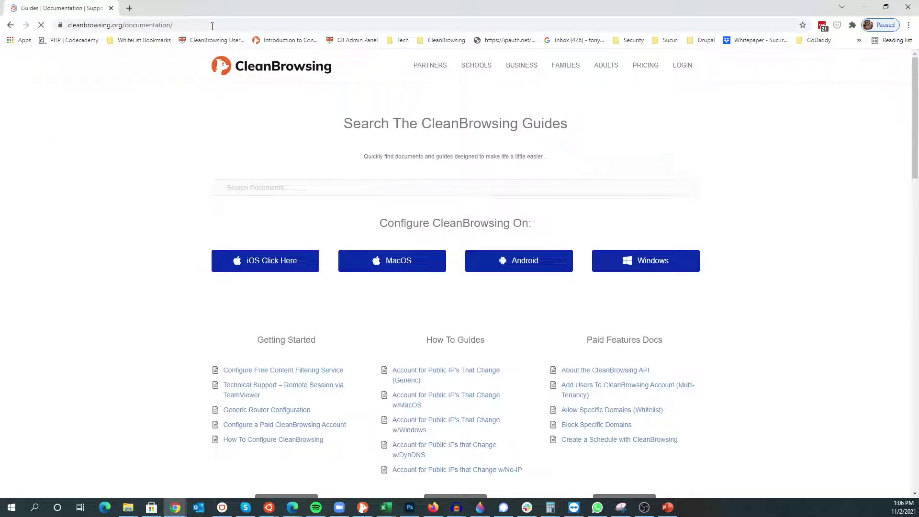
Step: Search the documentation for 'verify' and open the Verify CleanBrowsing DNS Configuration guide
left_click(247, 188)
type("ver")
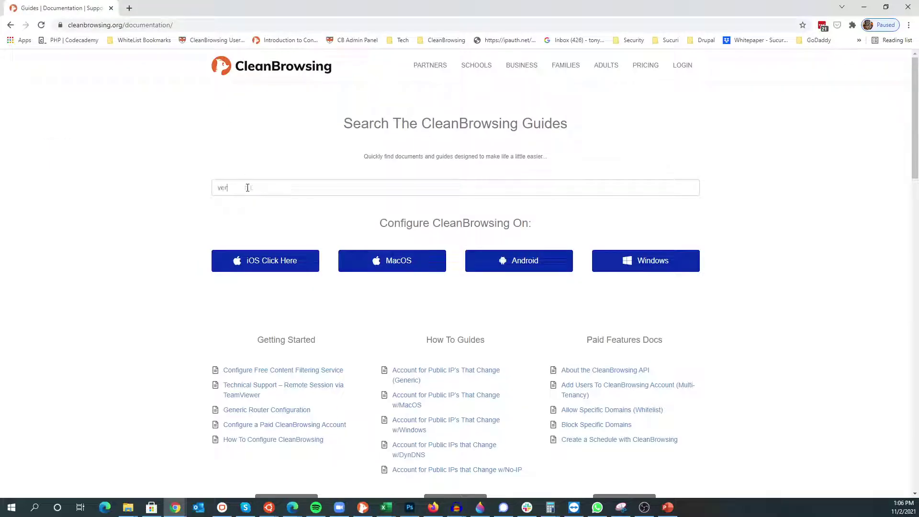
type("ify")
key("Return")
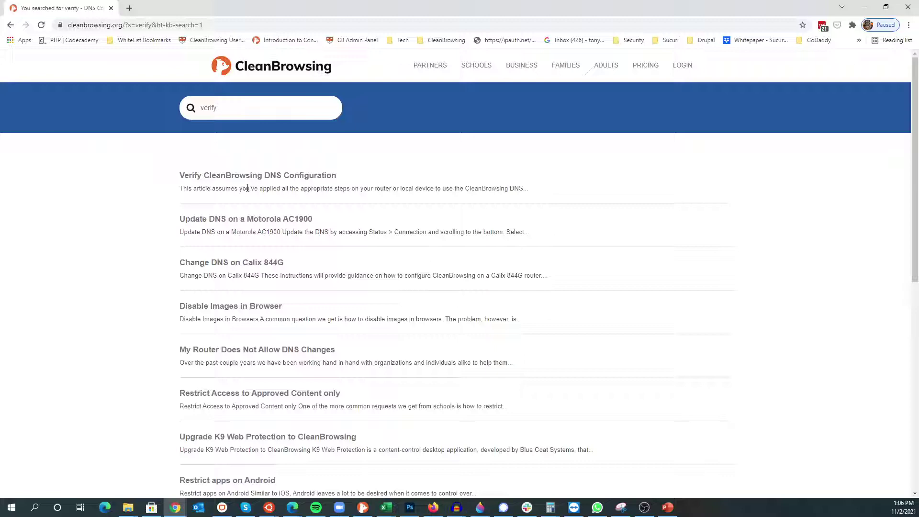
left_click(246, 178)
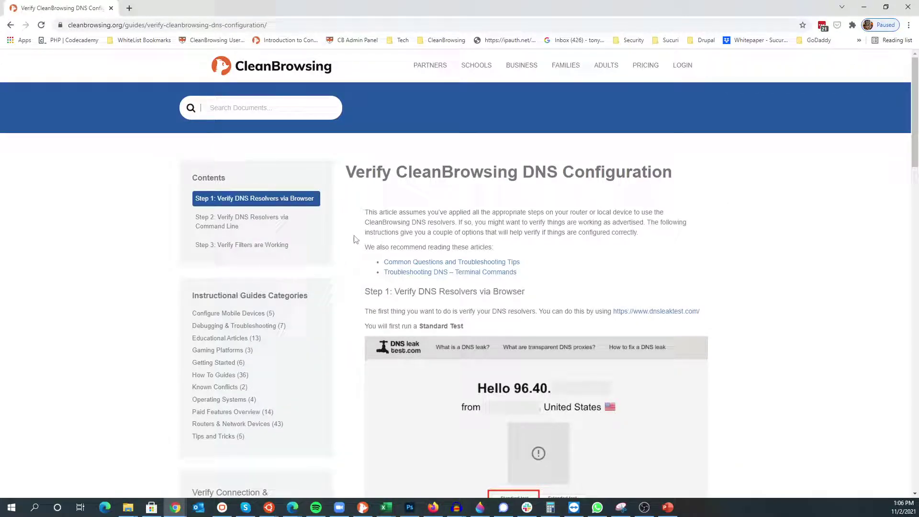
scroll(357, 243, "down", 5)
scroll(356, 242, "down", 6)
scroll(355, 243, "up", 1)
scroll(355, 242, "up", 6)
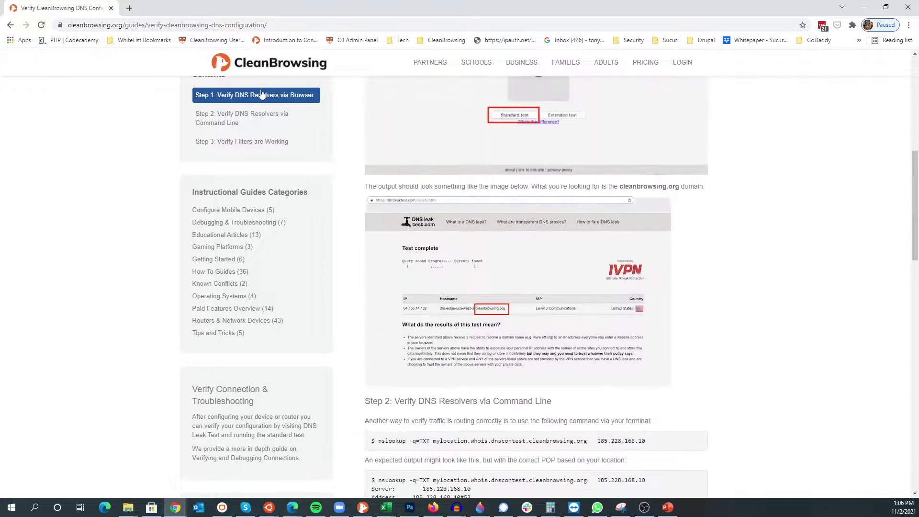
Step: In a new tab, run the dnsleaktest.com standard test and highlight 'cleanbrowsing' in the first hostname
left_click(129, 9)
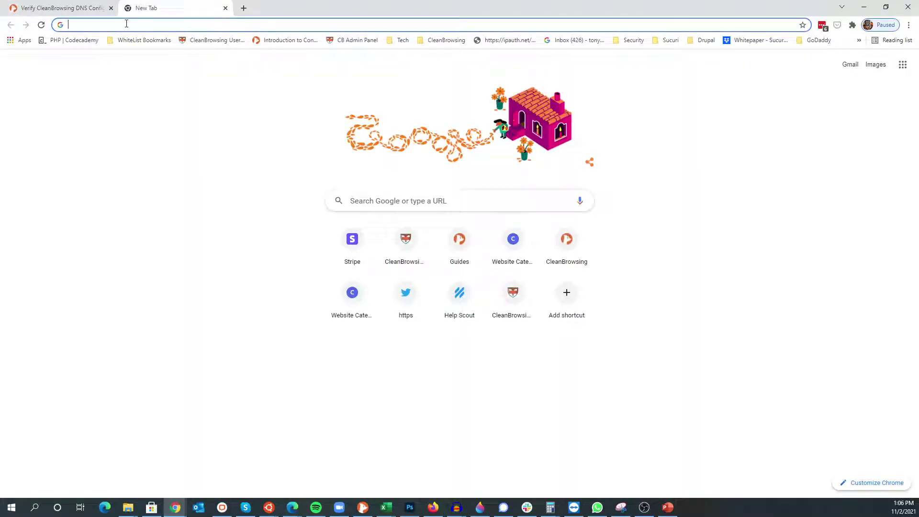
type("dnsleak")
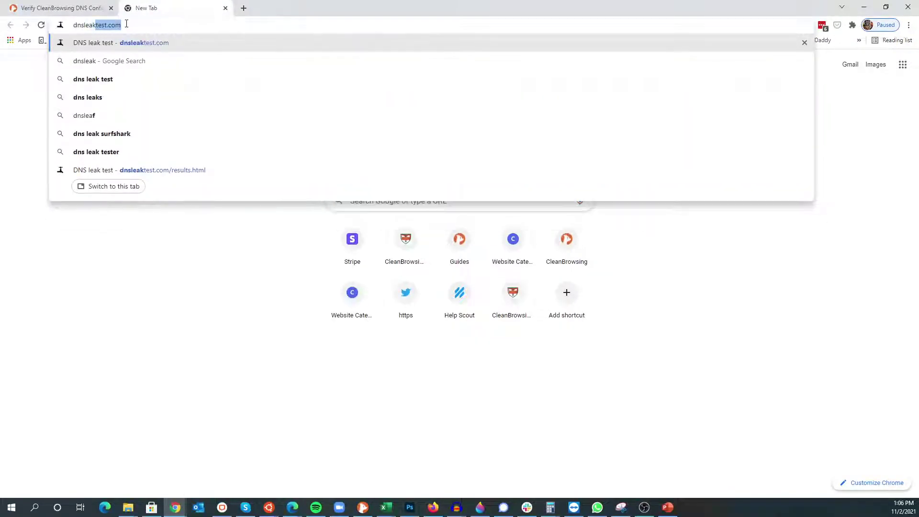
type("test.com")
key("Return")
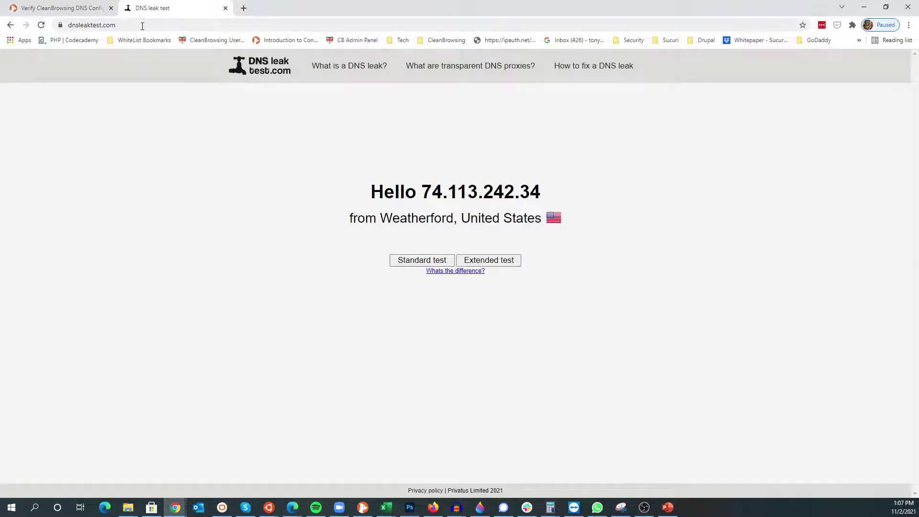
left_click(408, 261)
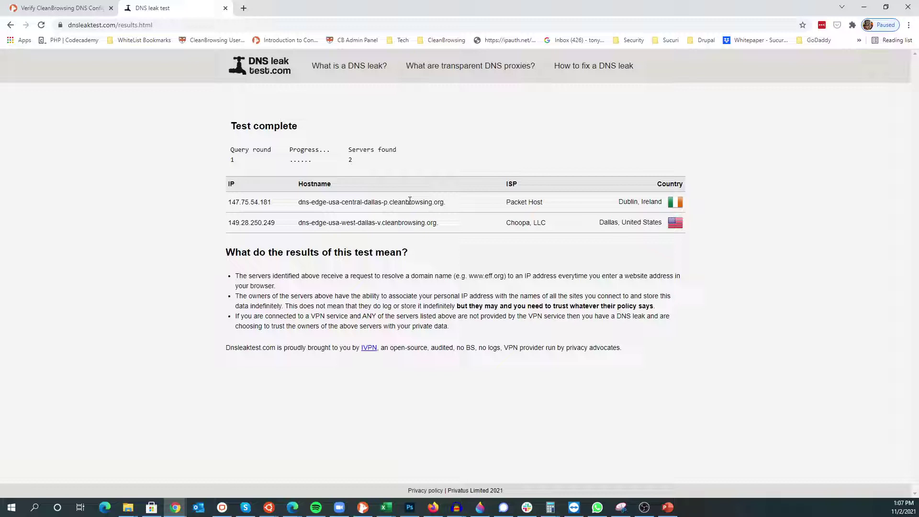
double_click(409, 202)
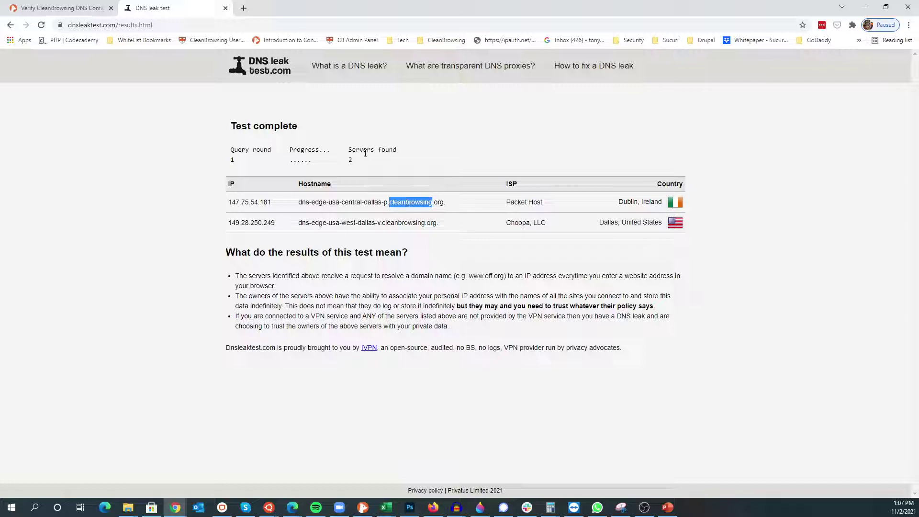
Step: Load badexample.com in a new tab and highlight the DNS_PROBE_FINISHED_NXDOMAIN error code
left_click(243, 8)
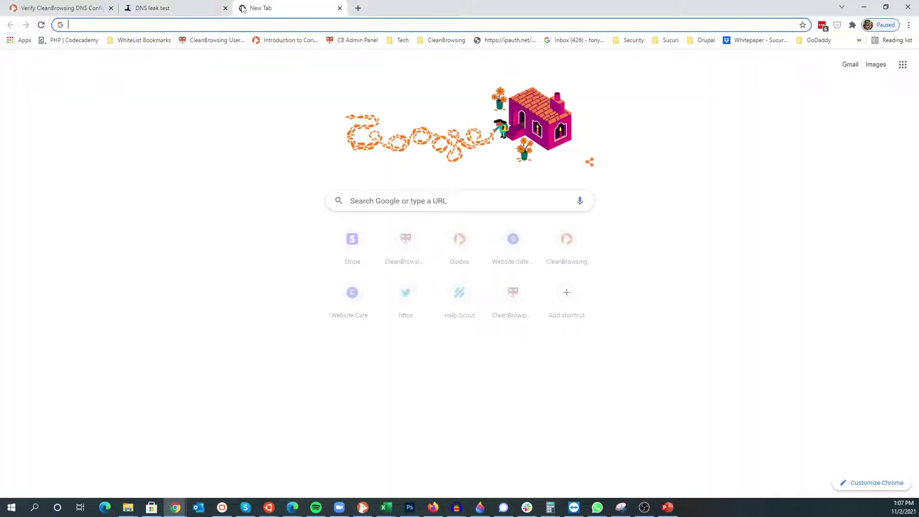
type("badexamp")
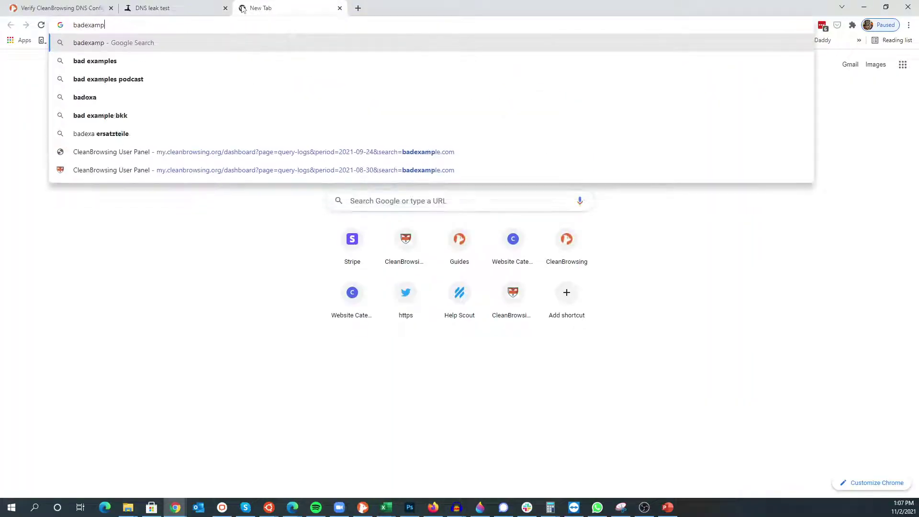
type("le.com")
key("Return")
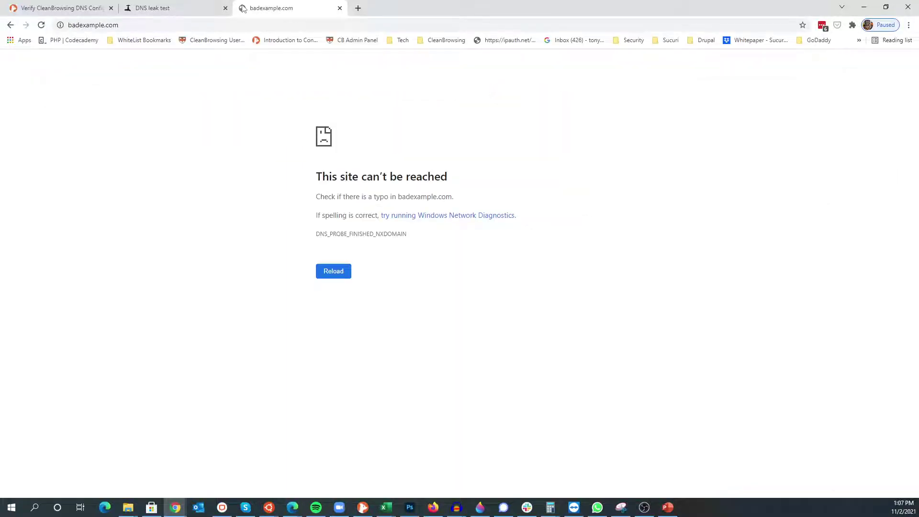
double_click(394, 234)
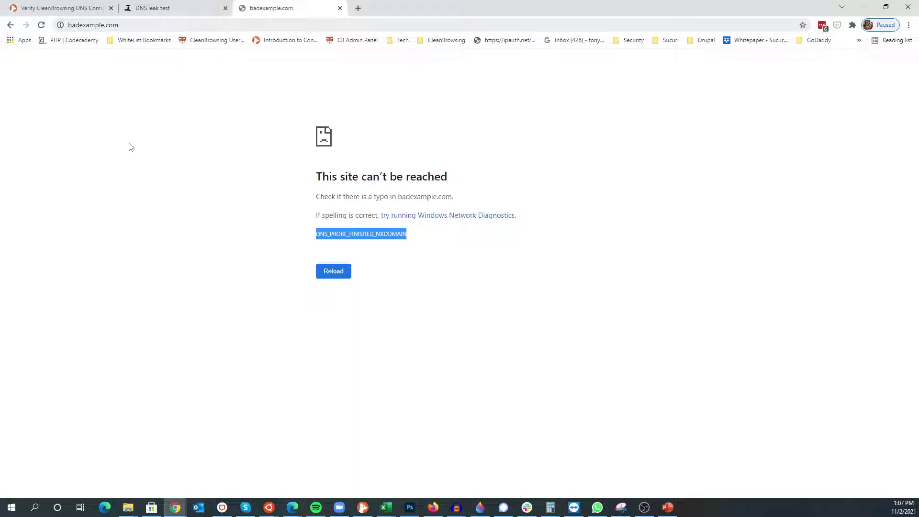
Step: Launch Command Prompt from Windows Search with 'com', then return to the CleanBrowsing guide tab
left_click(35, 508)
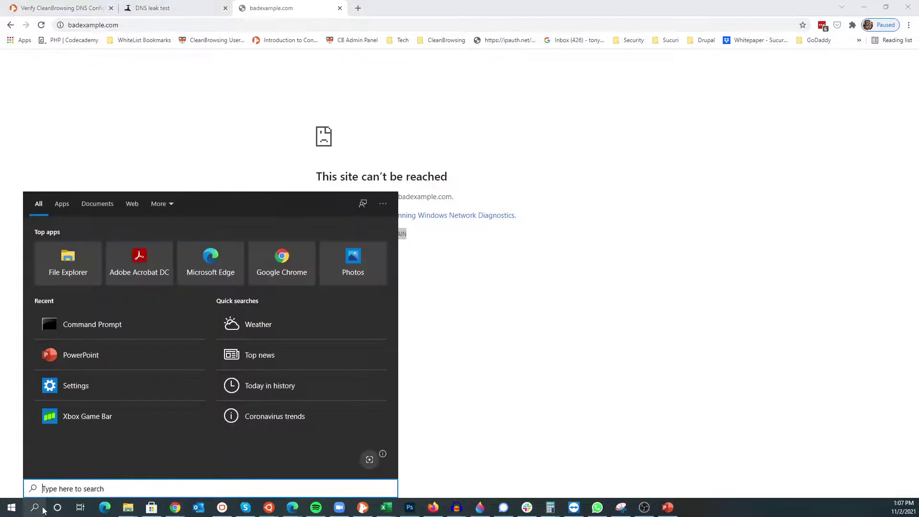
type("com")
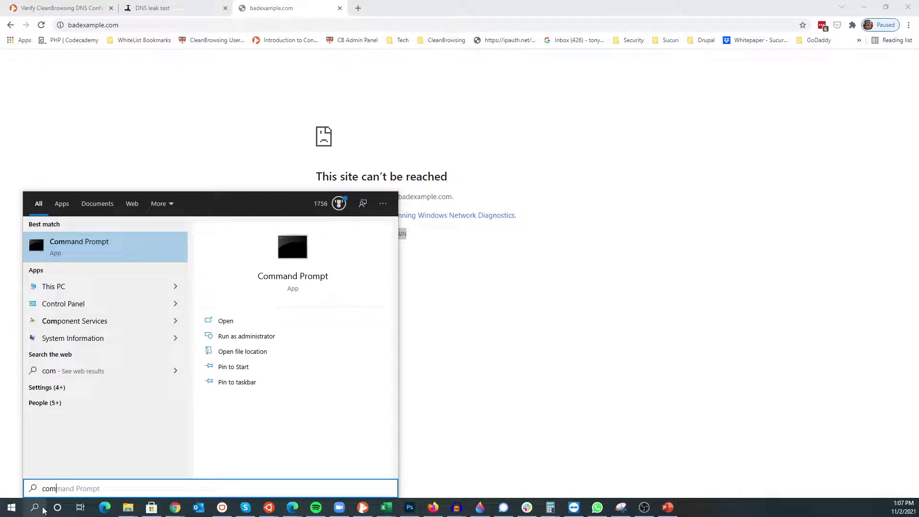
key("Return")
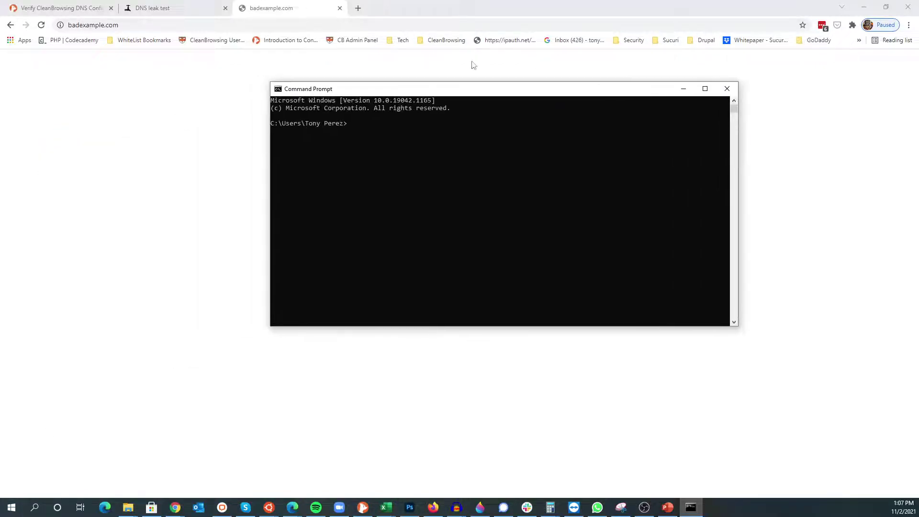
left_click(81, 8)
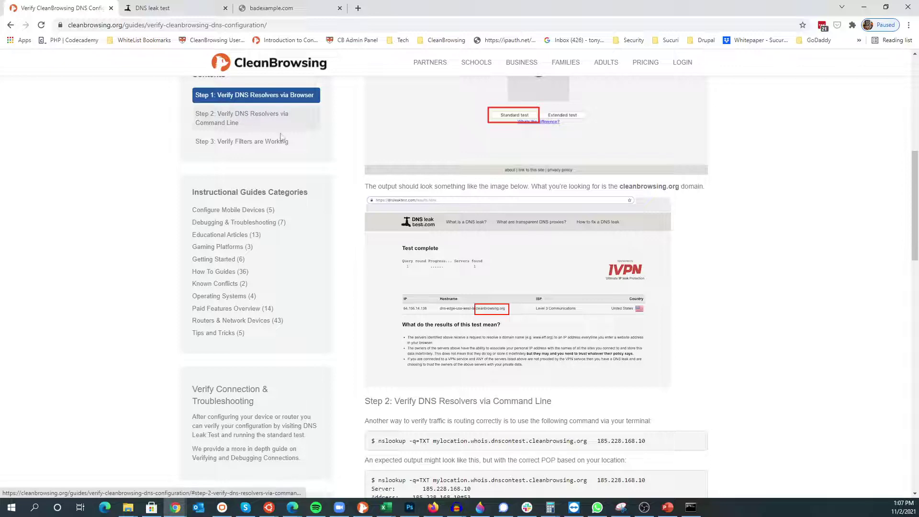
scroll(352, 199, "down", 4)
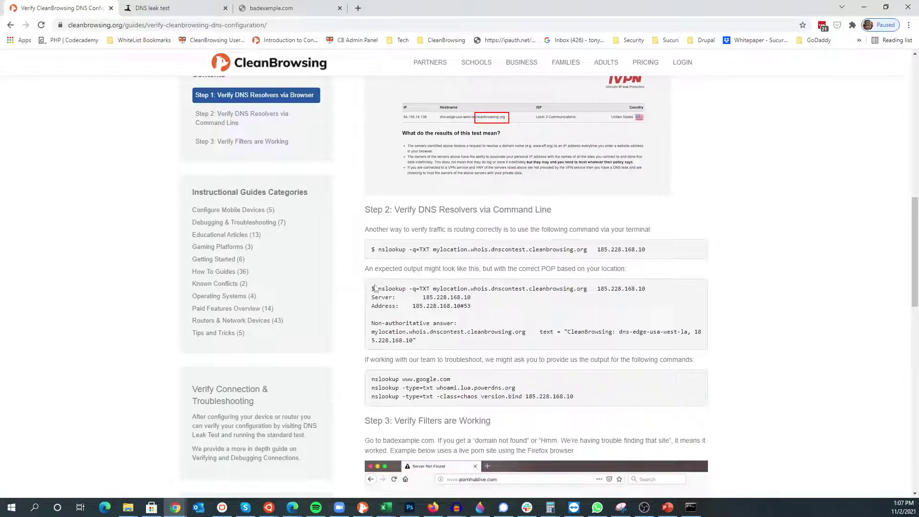
Step: Copy the example nslookup command from the guide's Step 2 output
mouse_move(379, 290)
left_mouse_down()
mouse_move(545, 297)
mouse_move(590, 289)
left_mouse_up()
right_click(584, 288)
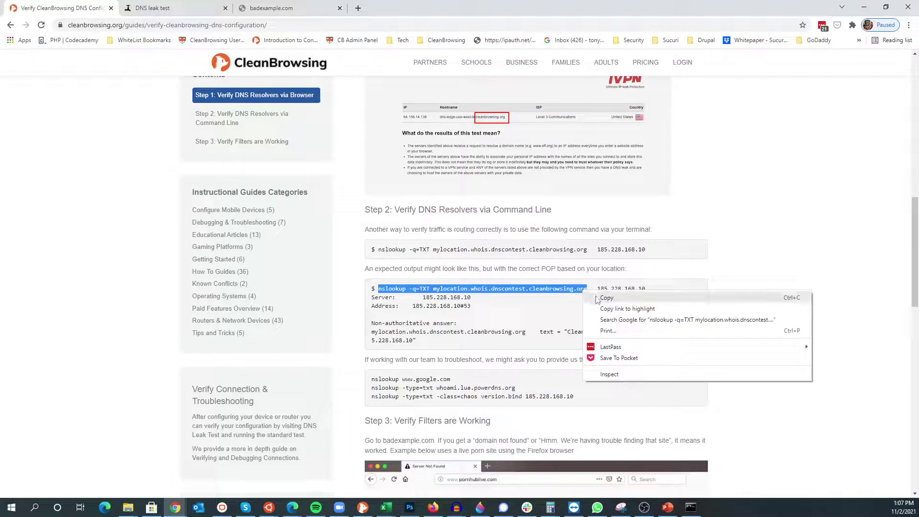
left_click(594, 299)
Step: Paste the copied nslookup TXT query into Command Prompt and run it
left_click(697, 508)
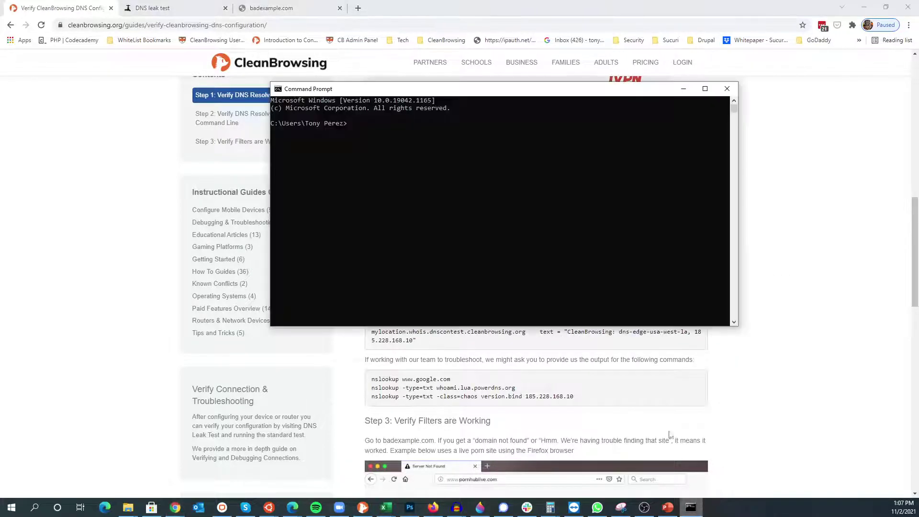
key("ctrl+v")
key("Return")
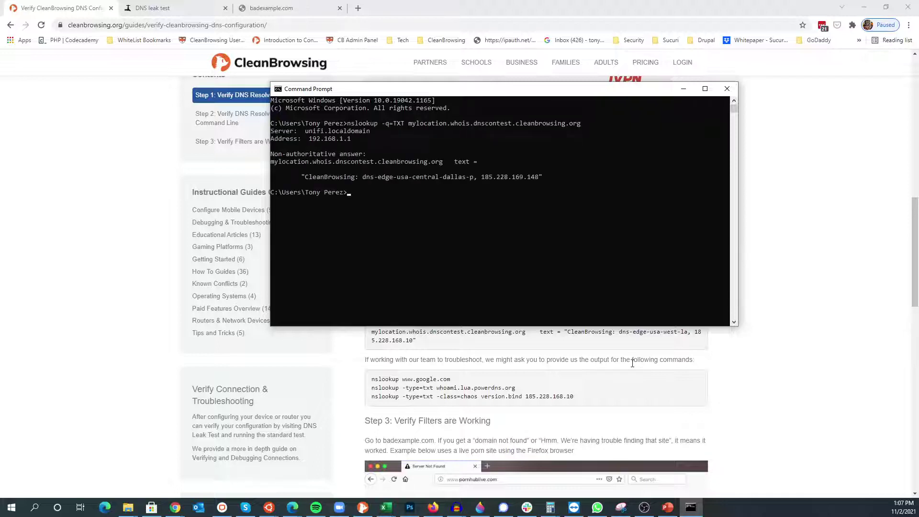